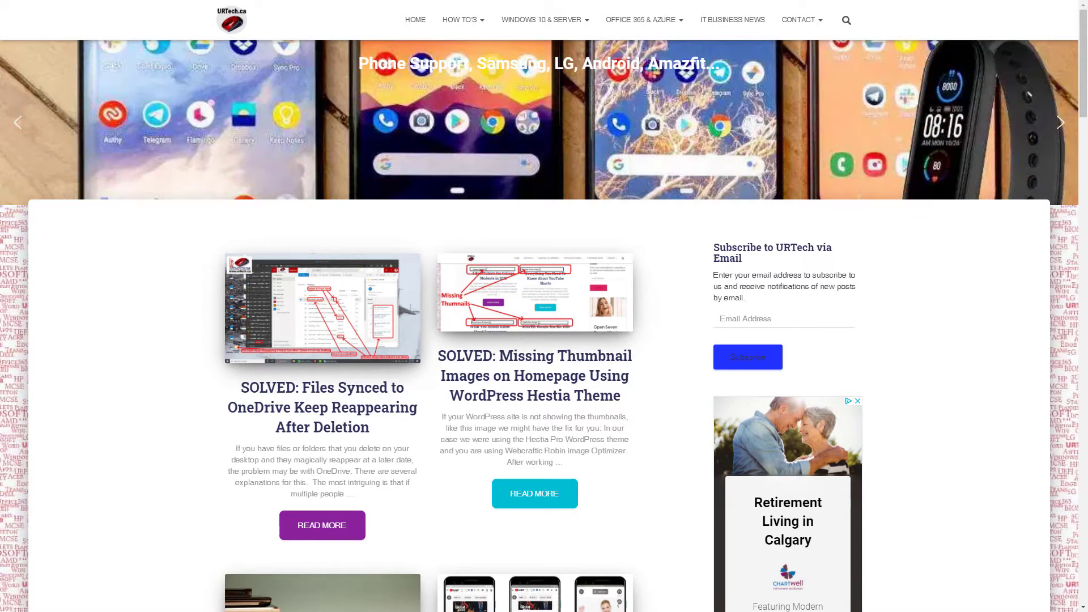
Search the Start menu for 'onedri' and launch the OneDrive app from Best match
key("super")
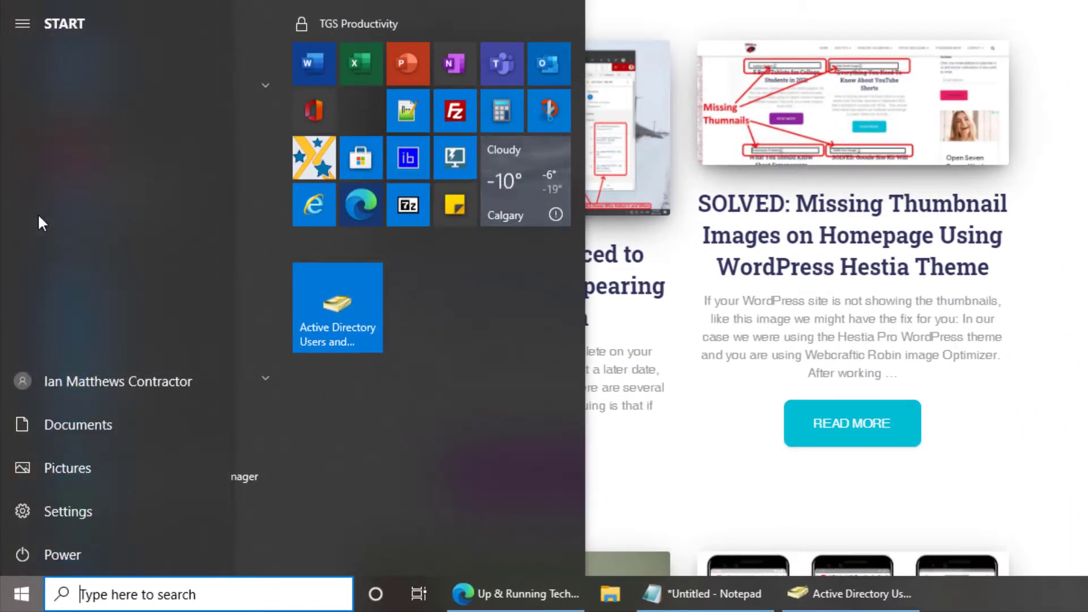
type("onedri")
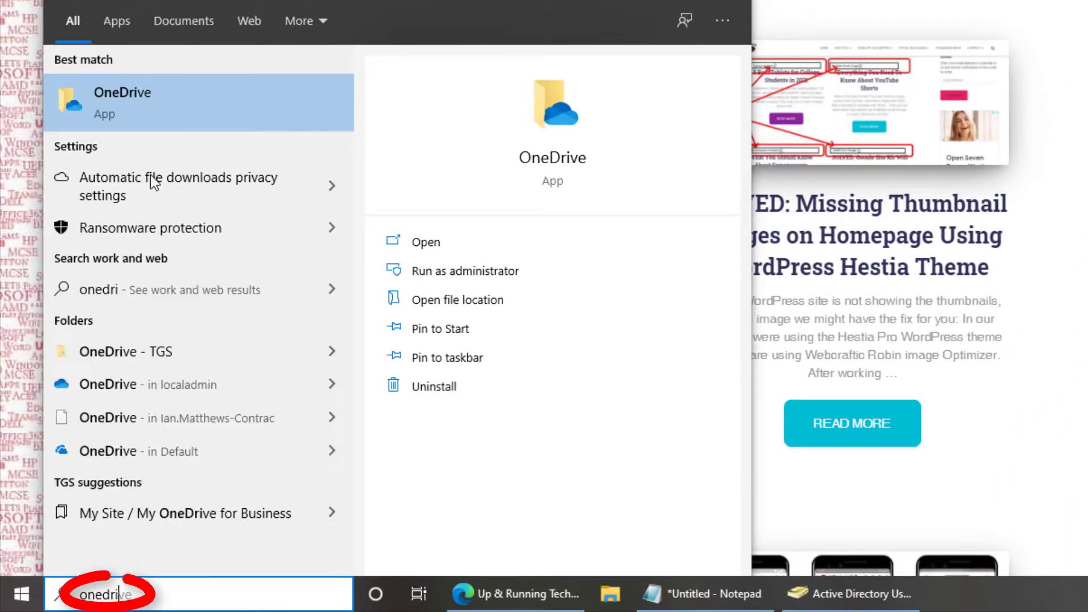
left_click(132, 115)
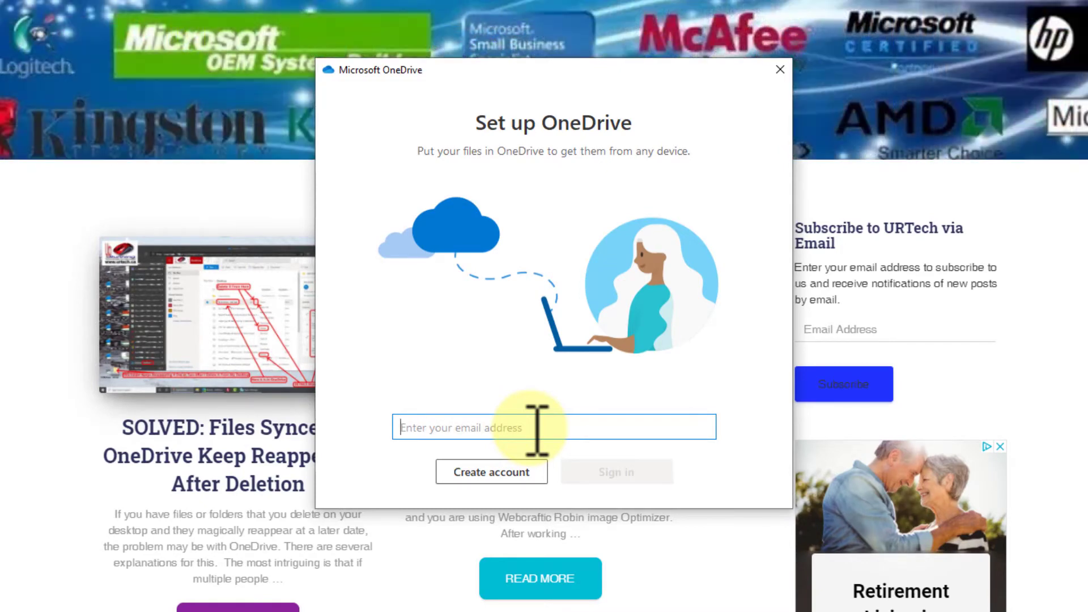
Enter the work e-mail address in Set up OneDrive and sign in
type("ian")
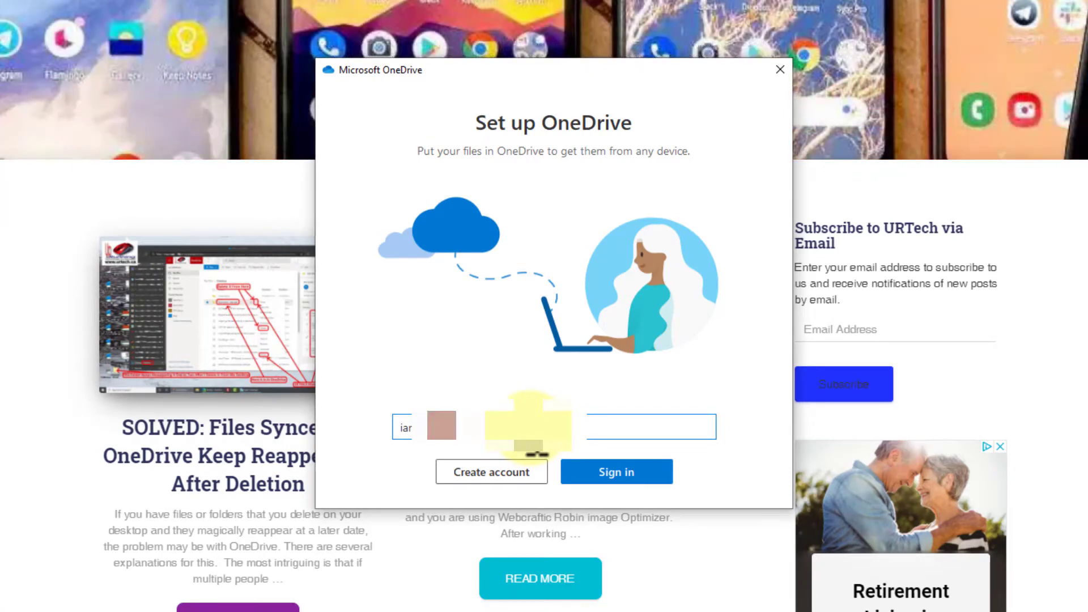
left_click(602, 470)
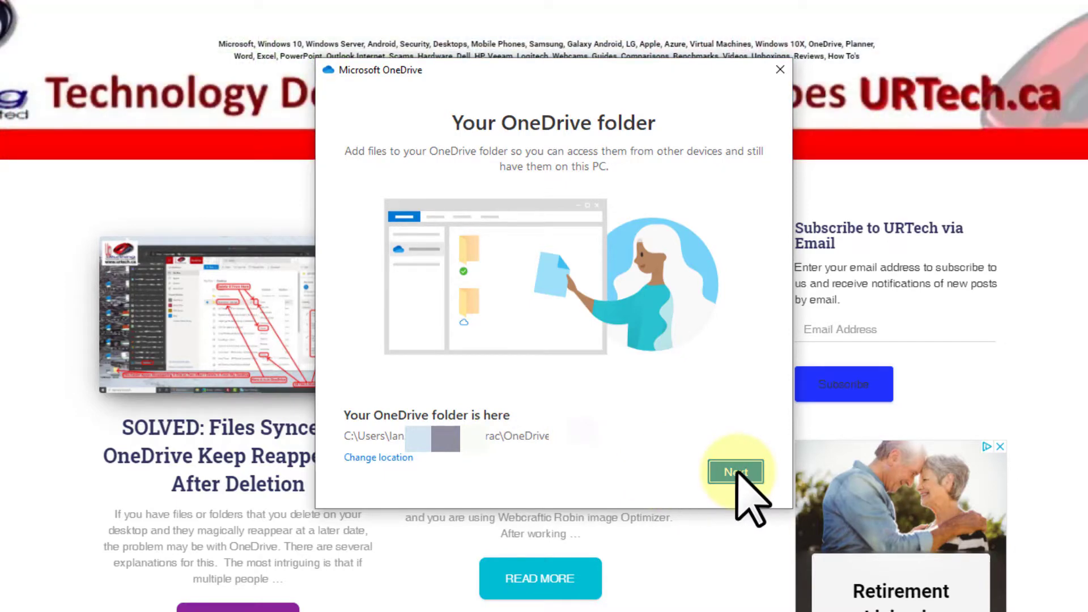
Keep the default folder location, pass the sharing and Files On Demand pages, skip the mobile app, and open the OneDrive folder
left_click(737, 472)
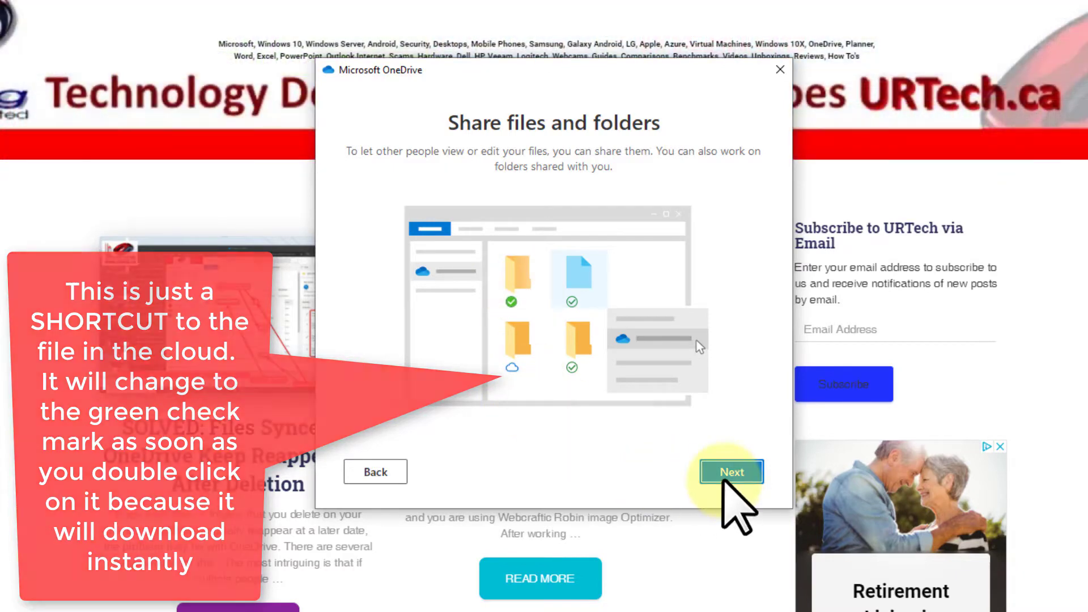
left_click(739, 474)
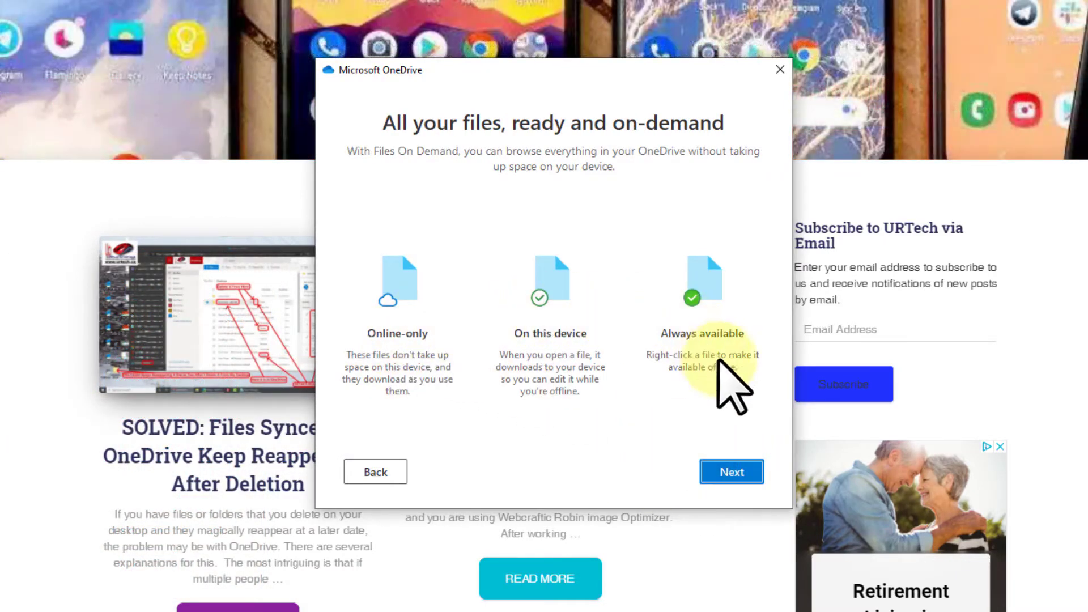
left_click(737, 470)
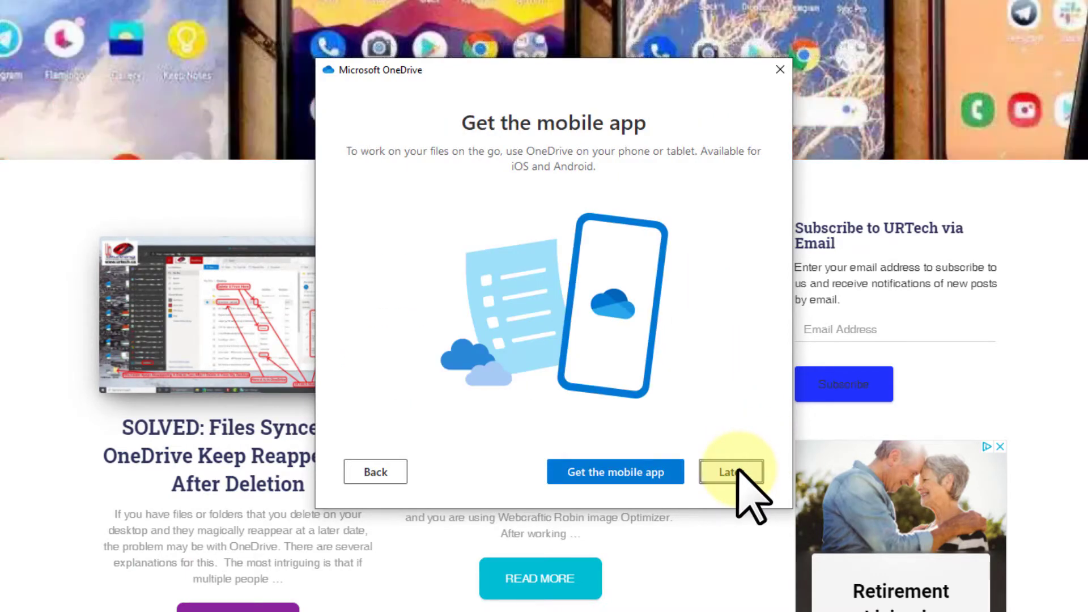
left_click(737, 472)
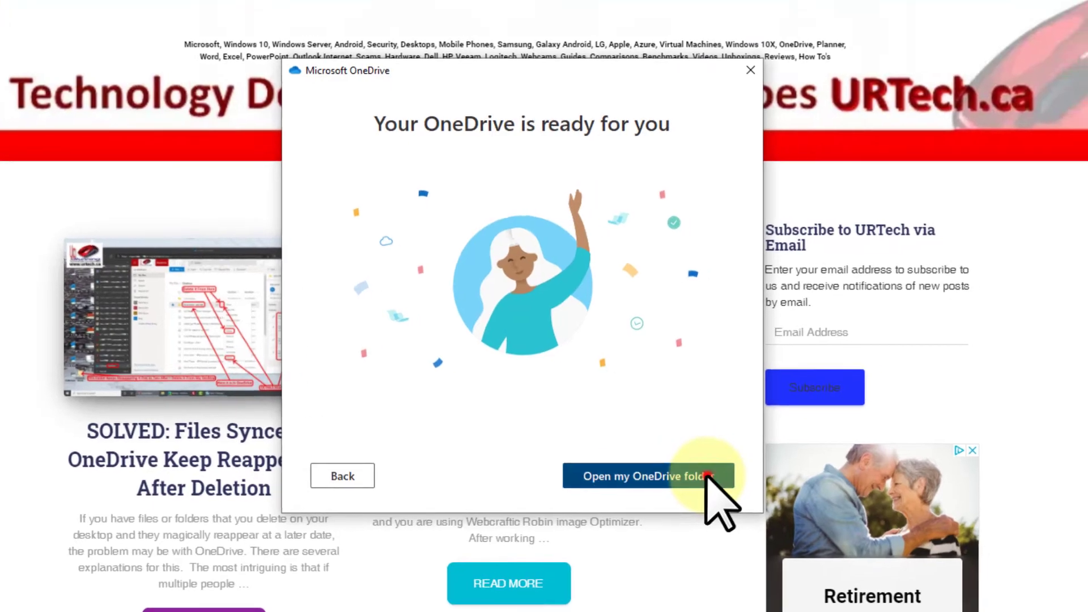
left_click(737, 473)
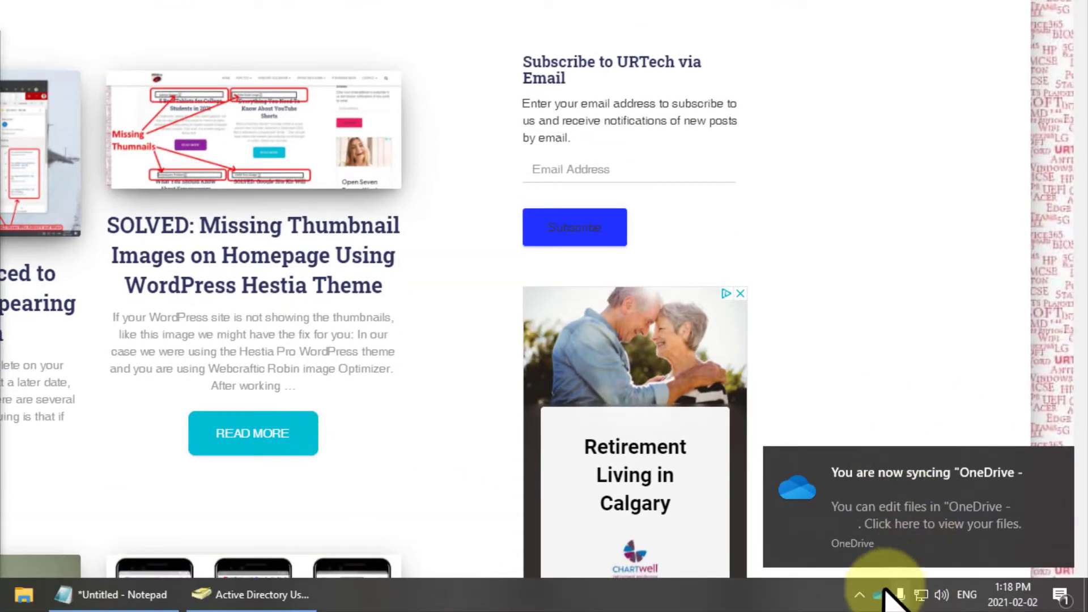
Dismiss the syncing notification and open the OneDrive tray panel showing all files up to date
right_click(879, 594)
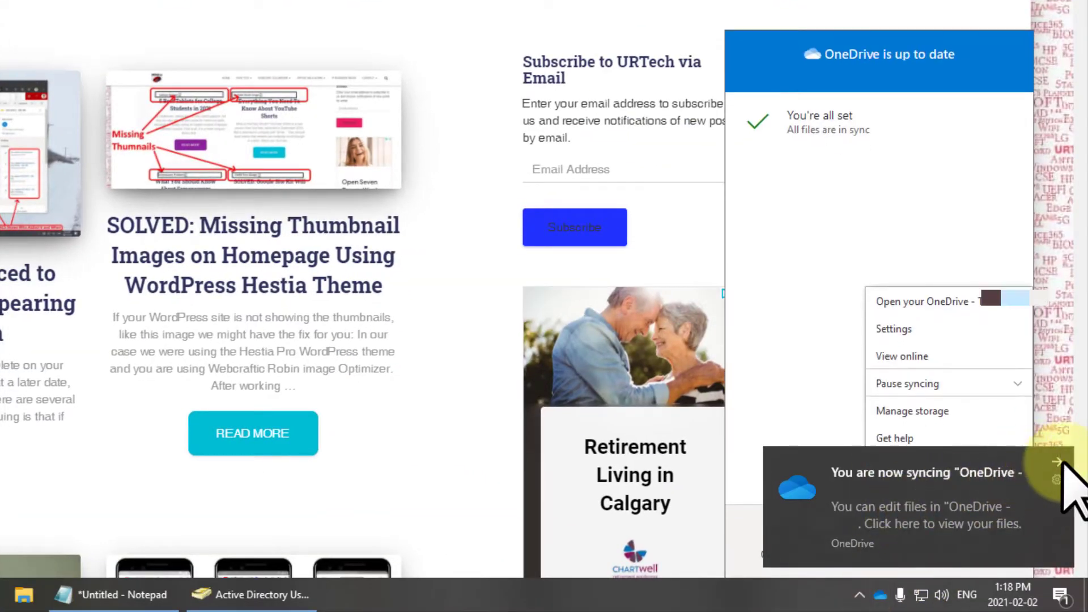
left_click(1063, 460)
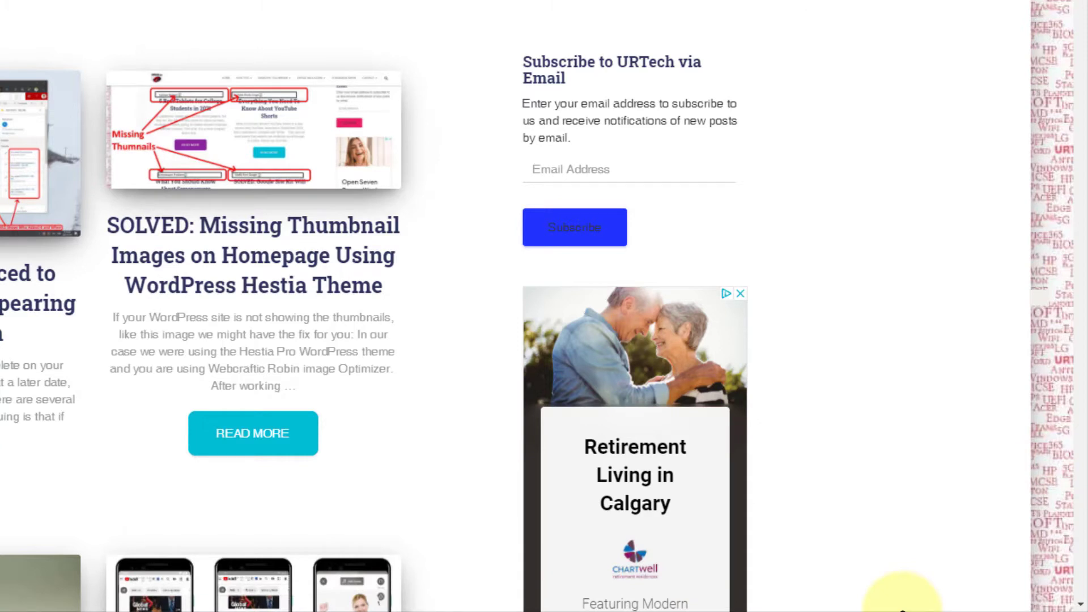
mouse_move(901, 609)
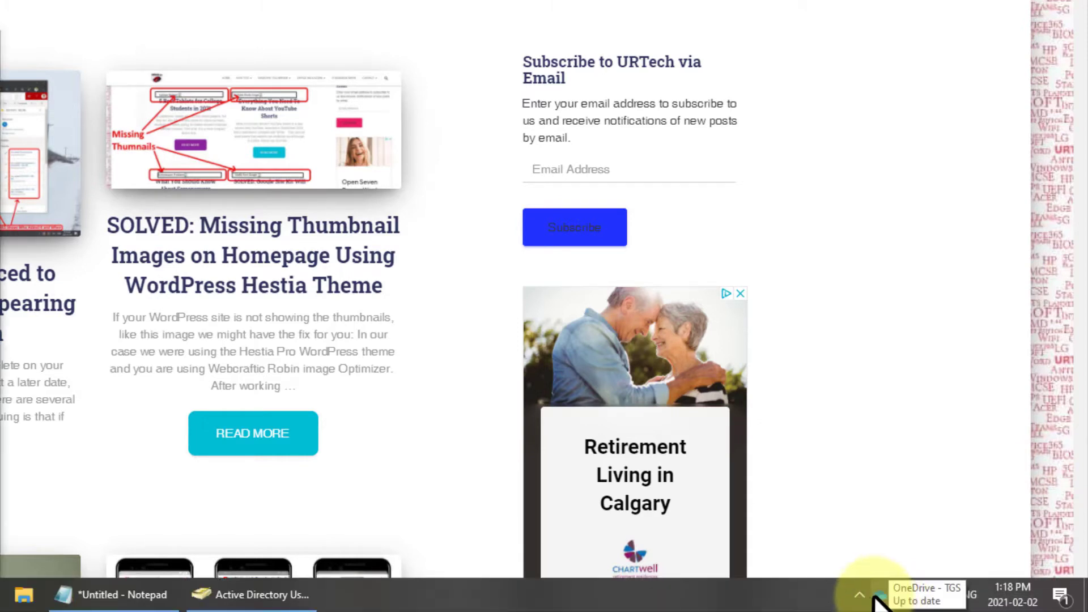
left_click(877, 595)
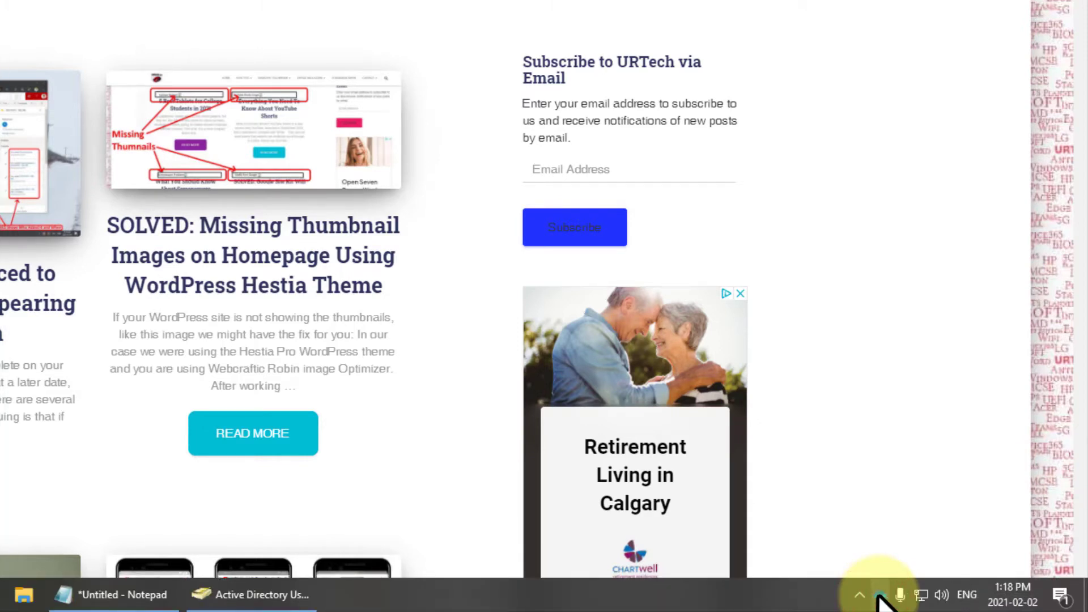
left_click(864, 489)
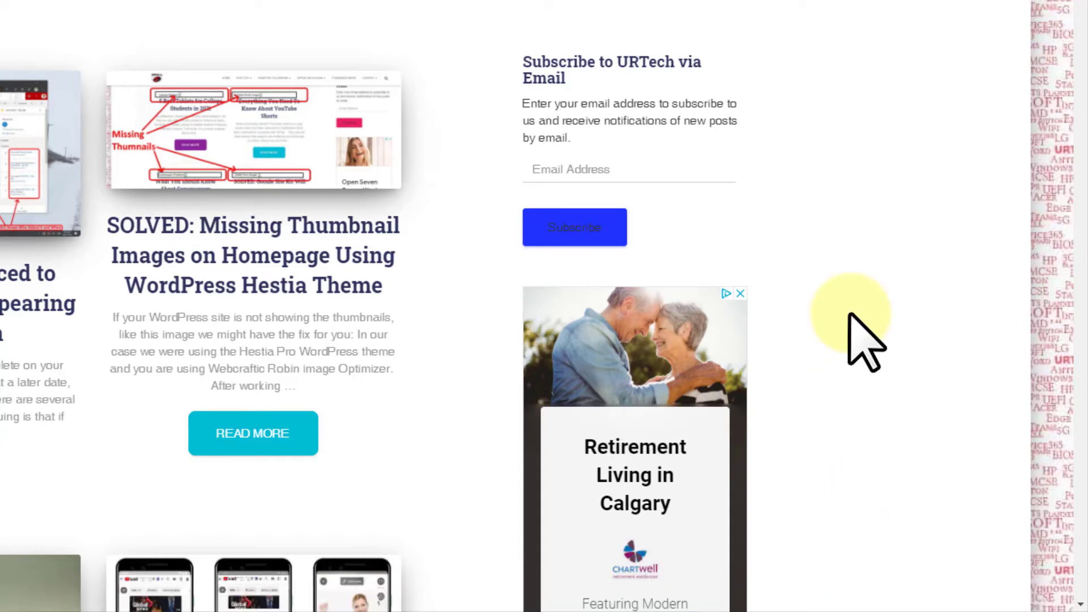
mouse_move(877, 593)
left_click(866, 487)
mouse_move(884, 604)
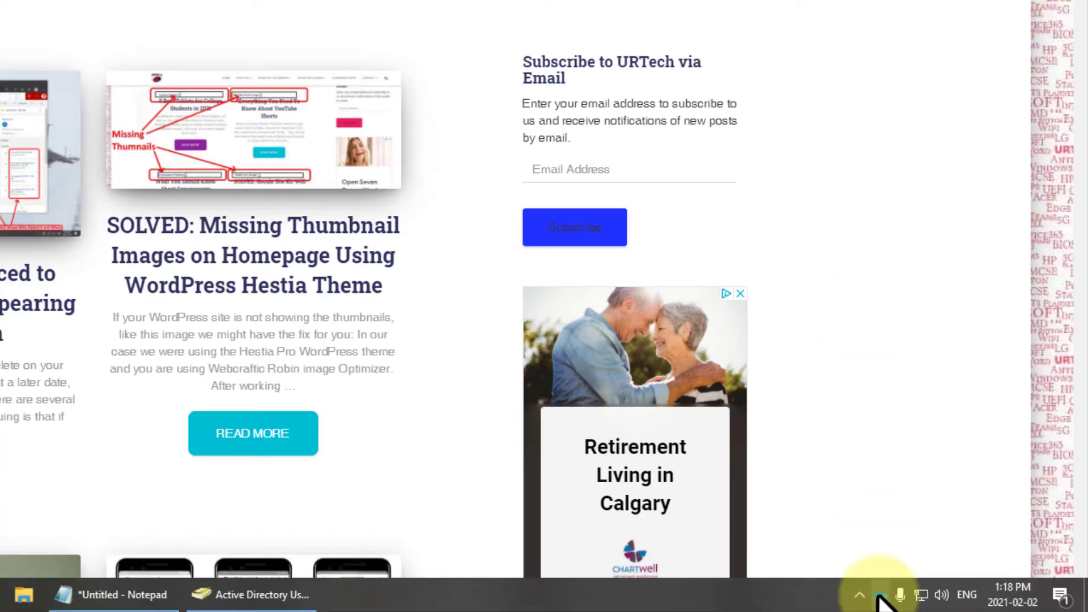
left_click(868, 488)
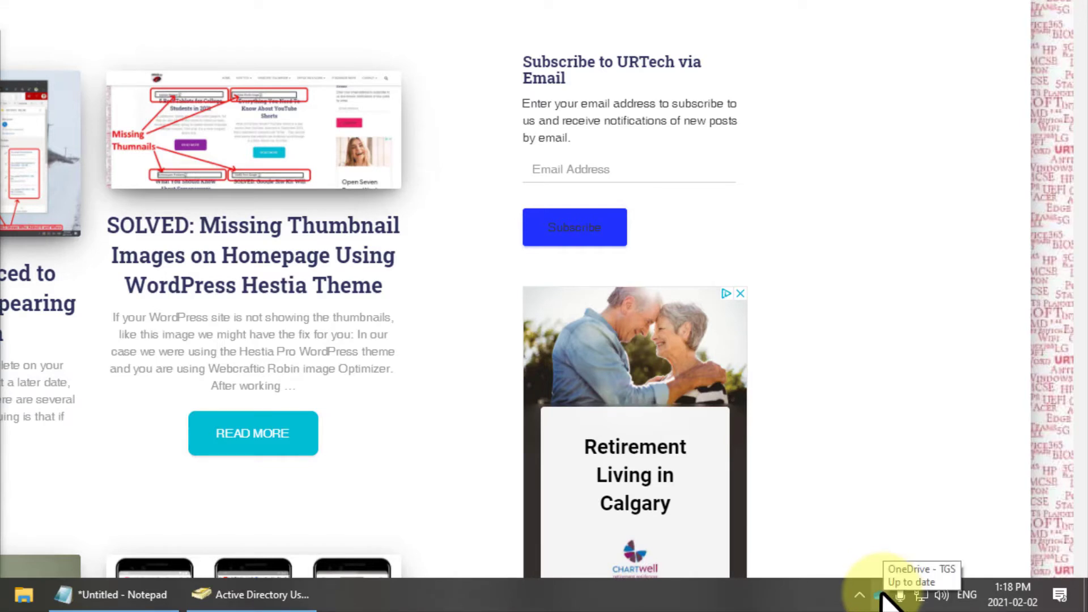
left_click(860, 595)
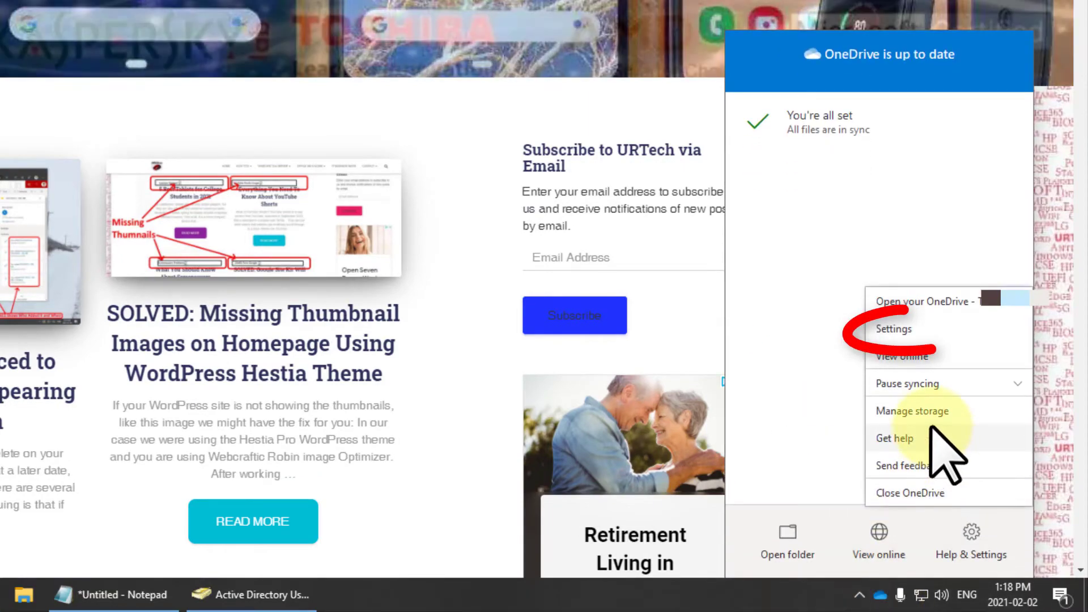
Open OneDrive Settings, go to the Backup tab, and open Manage backup for Desktop, Documents and Pictures
left_click(894, 328)
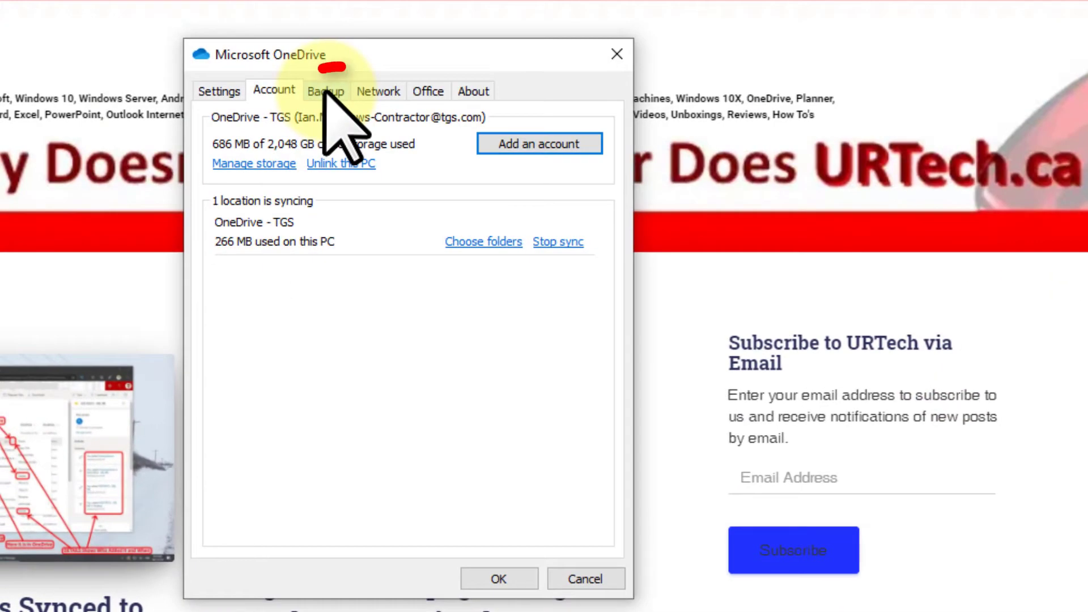
left_click(326, 91)
left_click(551, 143)
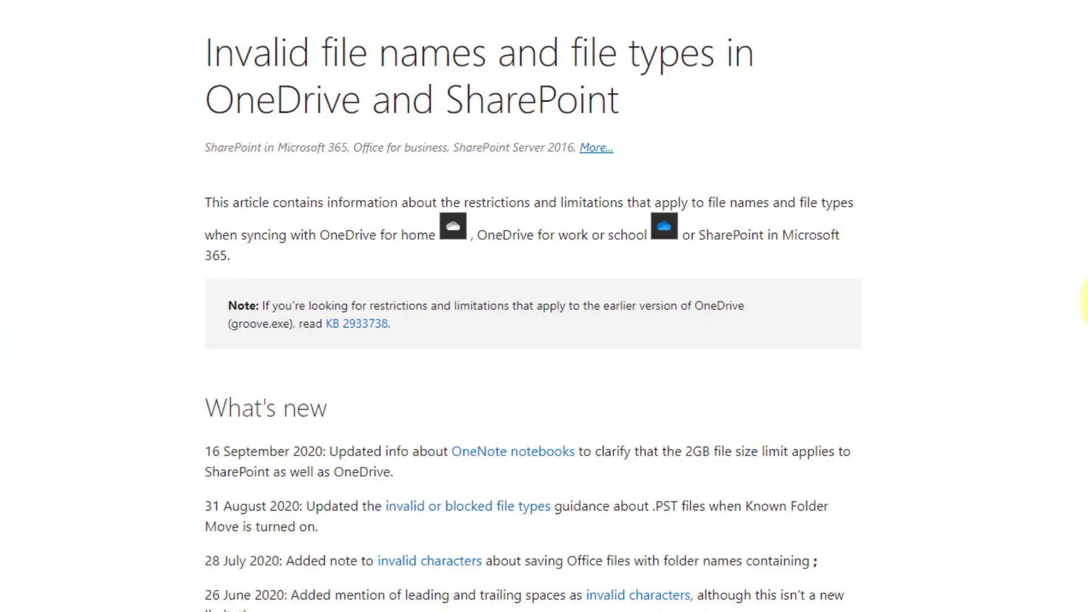
Jump to the article's file name restrictions and highlight the names not allowed for files or folders
scroll(1077, 413, "down", 12)
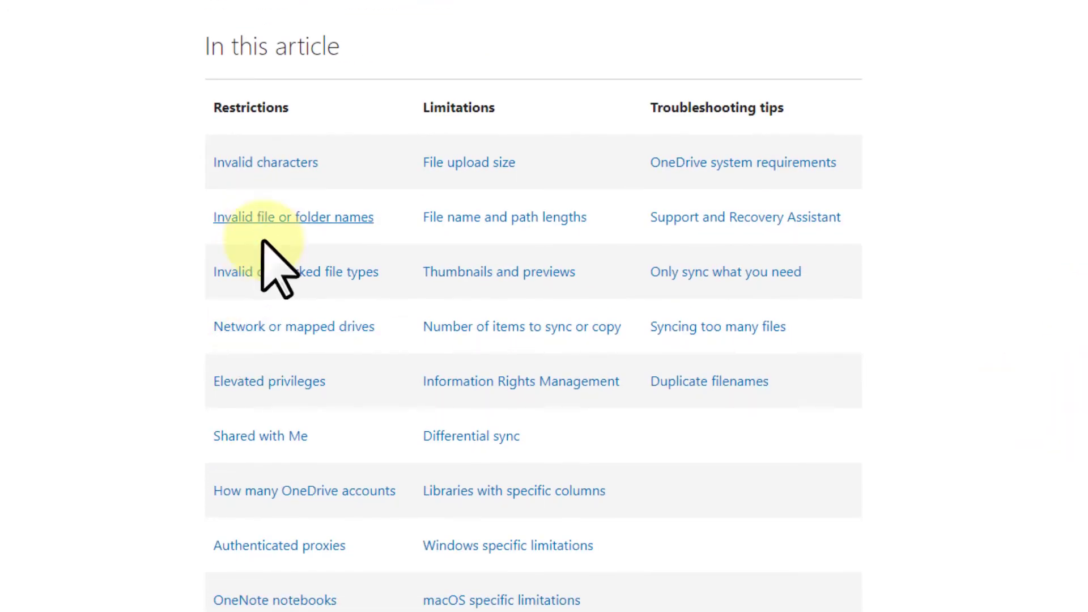
scroll(1022, 498, "up", 10)
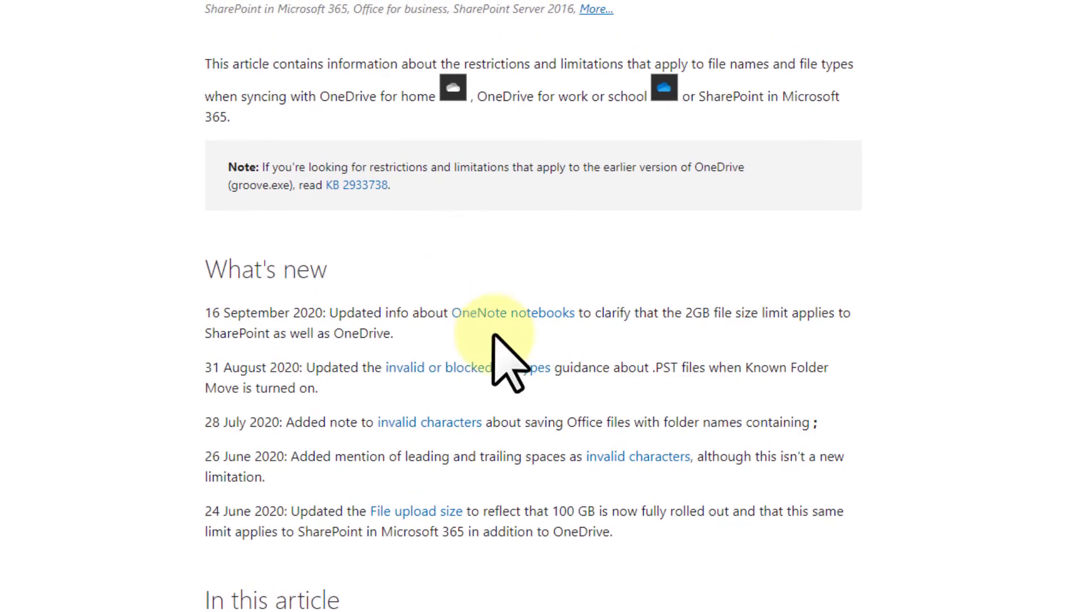
left_click(486, 369)
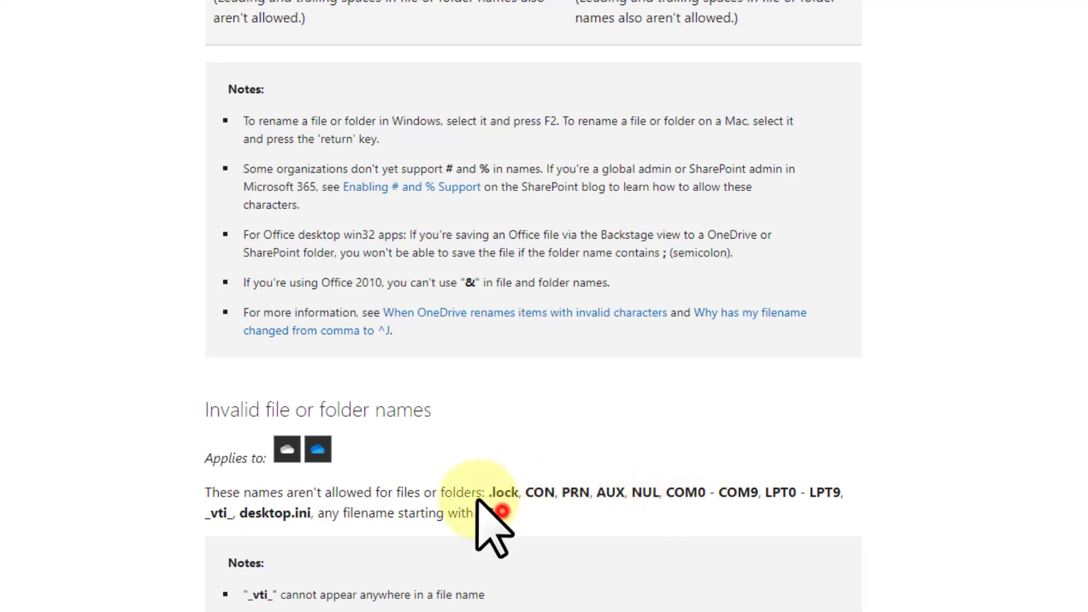
left_click_drag(481, 493, 498, 513)
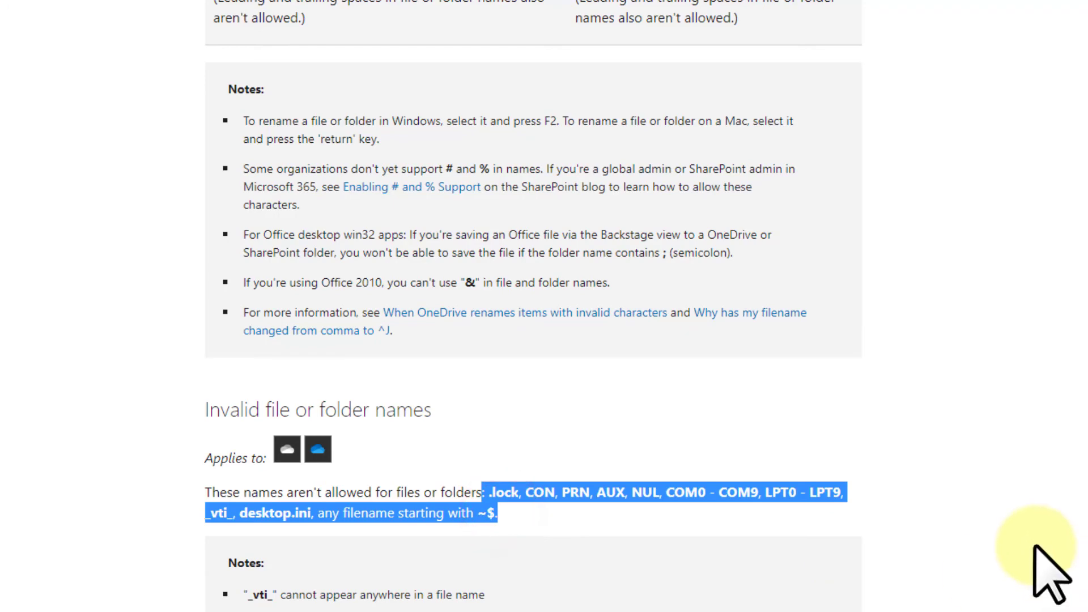
Highlight the SharePoint Server 2013 disallowed characters list, then clear the selection
scroll(1048, 566, "up", 2)
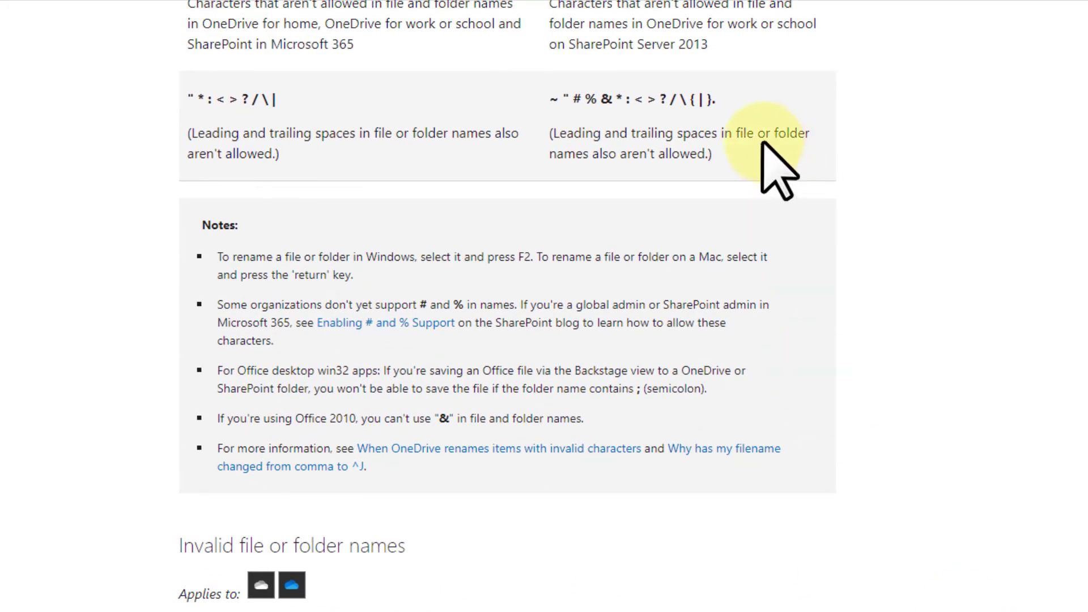
left_click_drag(735, 99, 566, 94)
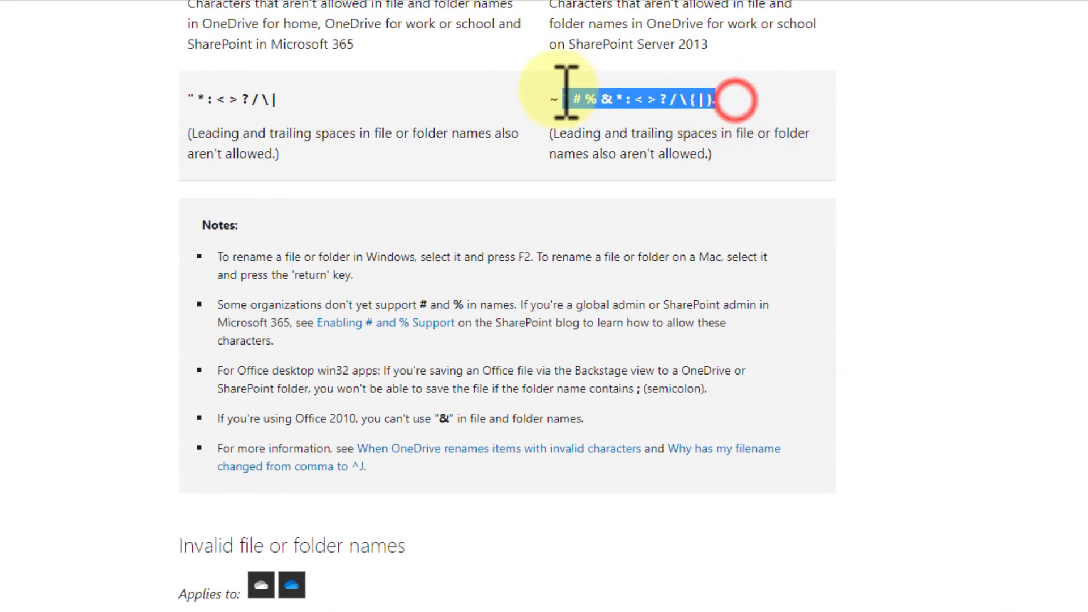
left_click(598, 93)
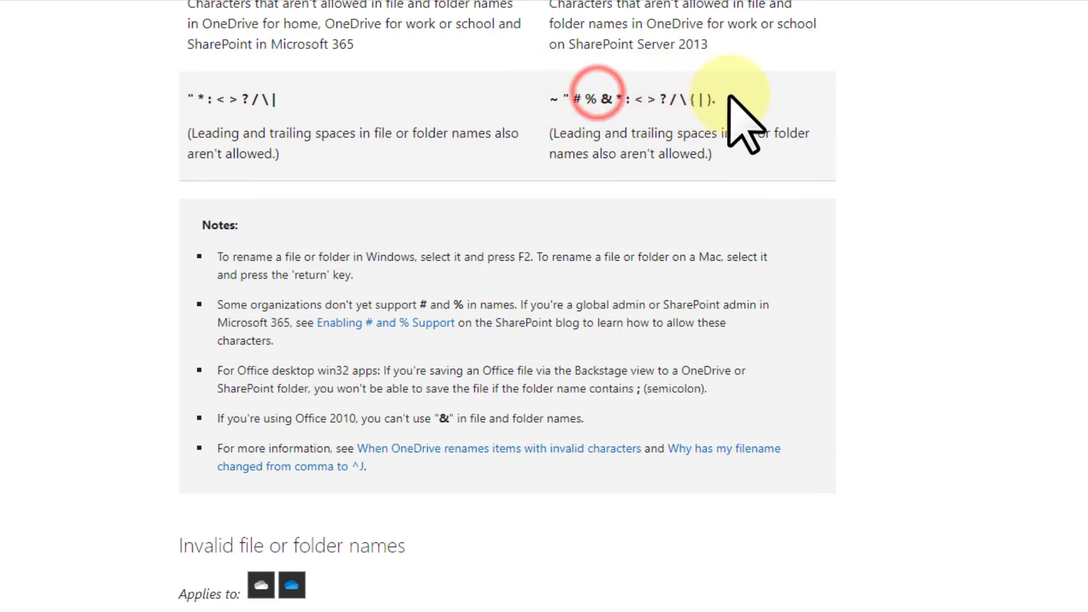
left_click_drag(731, 97, 561, 98)
left_click(773, 114)
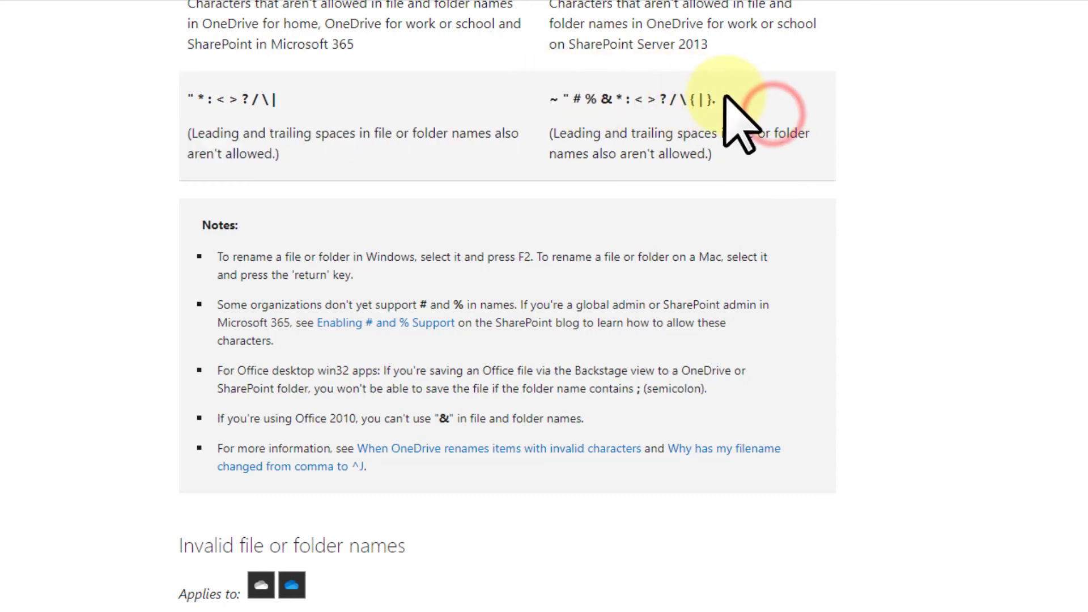
left_click_drag(724, 96, 559, 94)
left_click(775, 109)
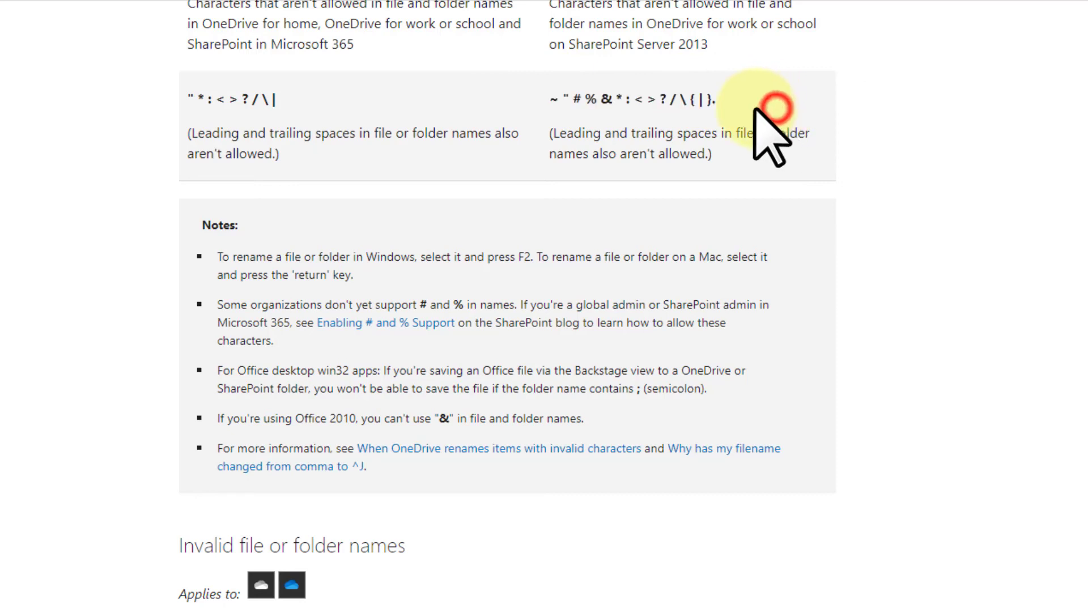
left_click_drag(728, 97, 563, 92)
left_click(738, 98)
left_click(766, 121)
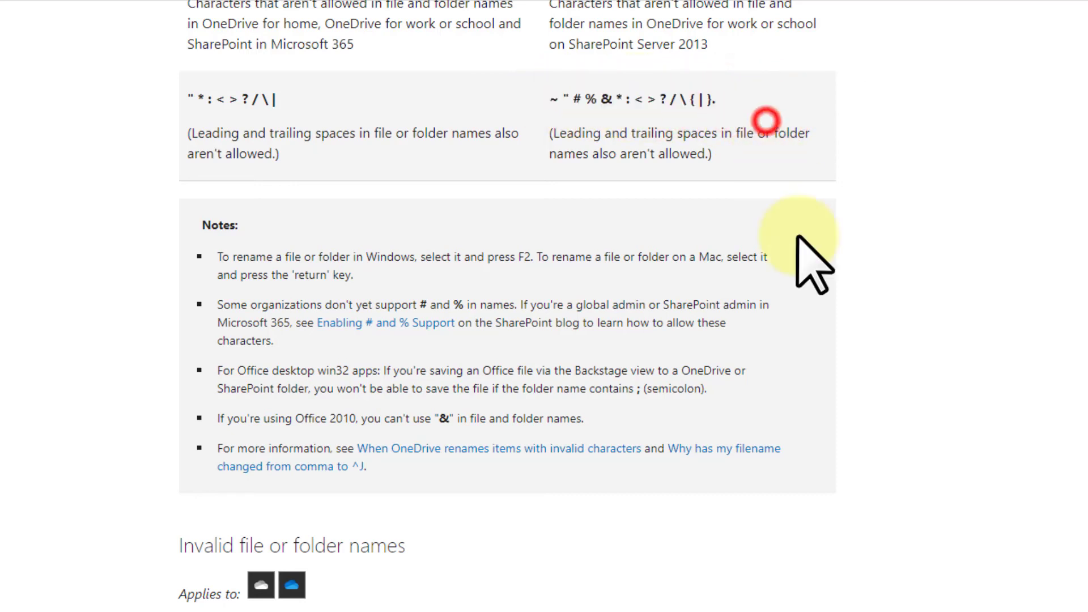